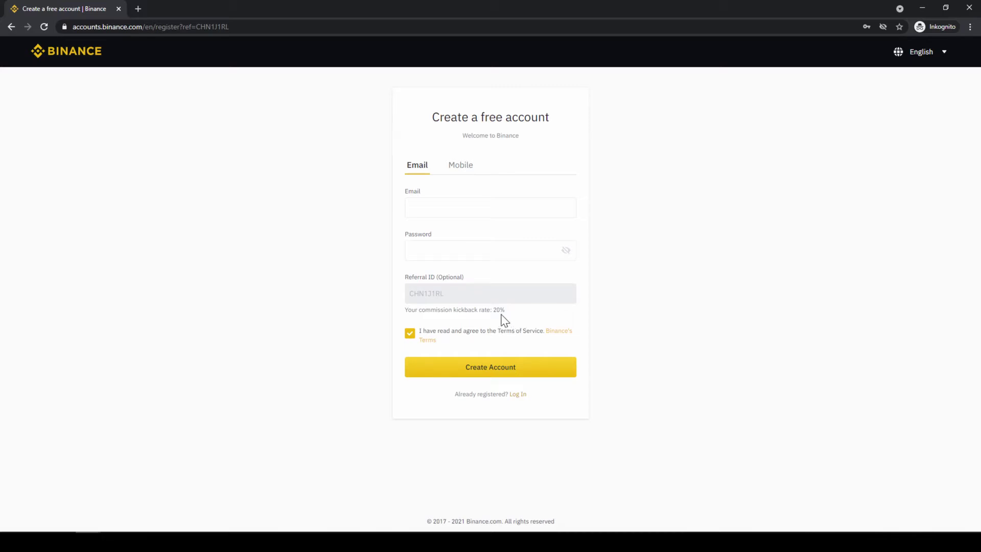
pyautogui.moveTo(499, 310); pyautogui.dragTo(455, 310)
pyautogui.click(456, 310)
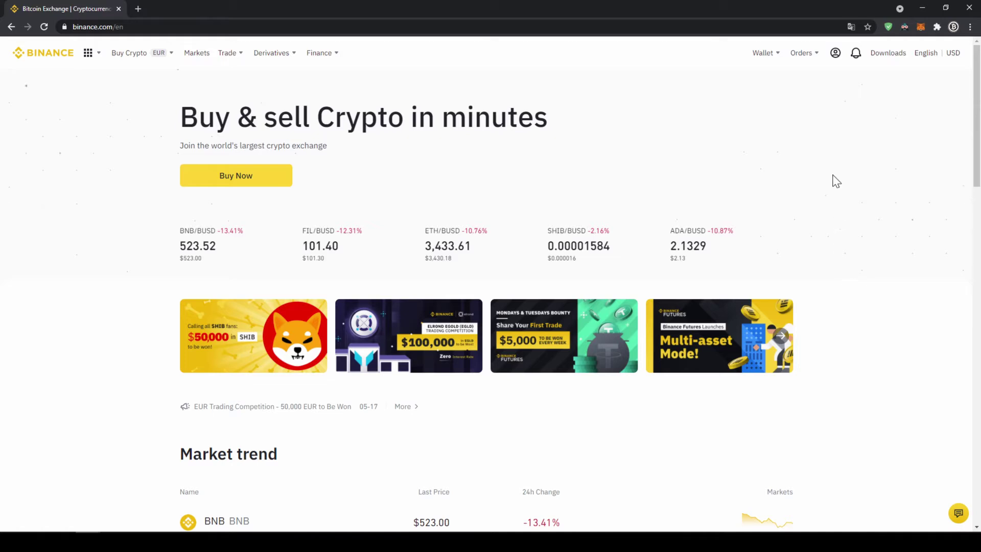
# Open the account's Identification page to view the verification options
pyautogui.moveTo(838, 61)
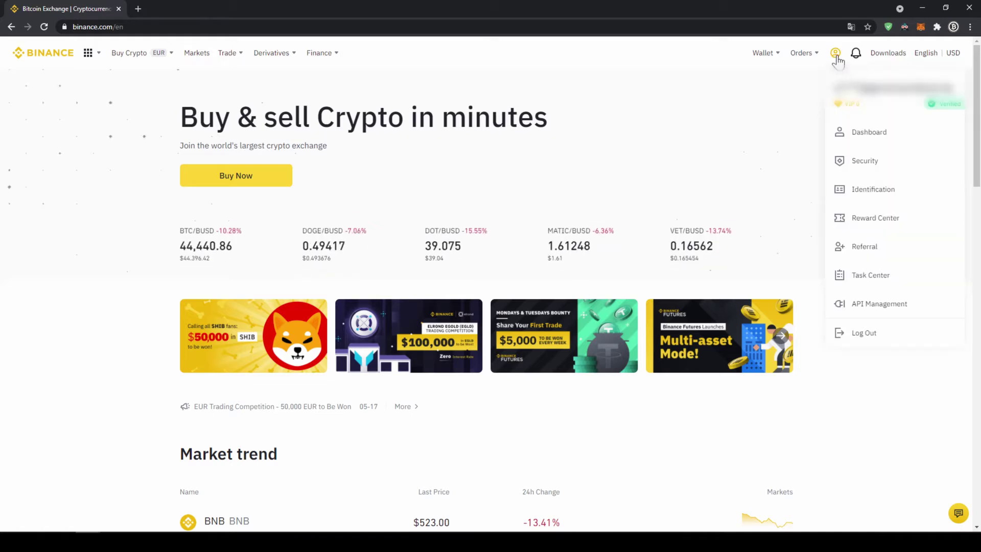
pyautogui.click(880, 198)
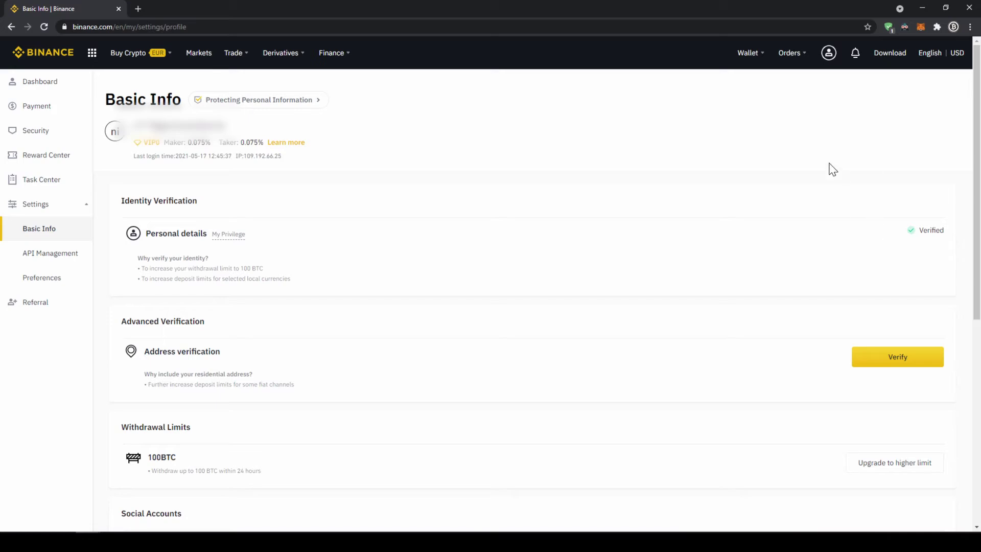
# Start a fiat deposit from the Fiat and Spot wallet, choosing EUR as the currency and Bank Transfer (SEPA) as the payment method
pyautogui.moveTo(748, 53)
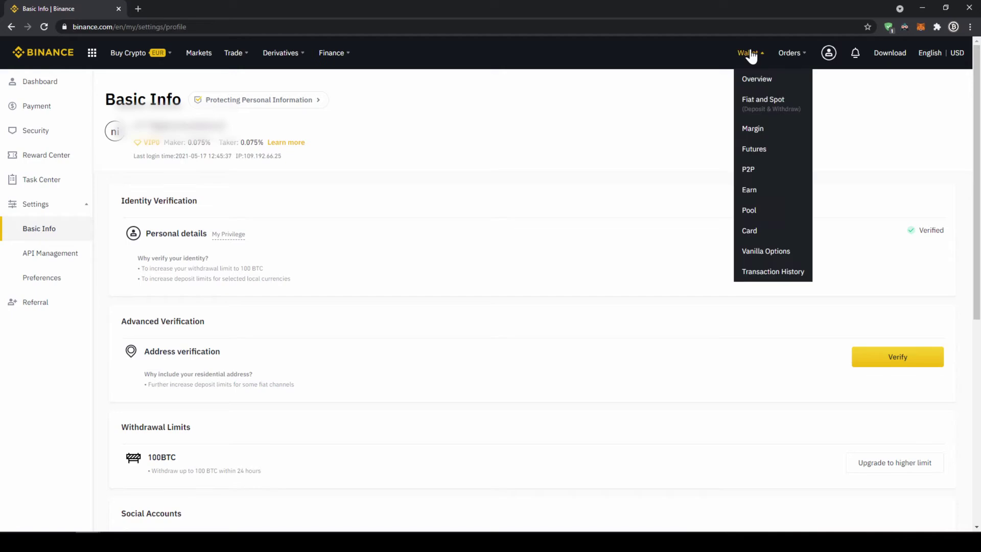
pyautogui.click(769, 108)
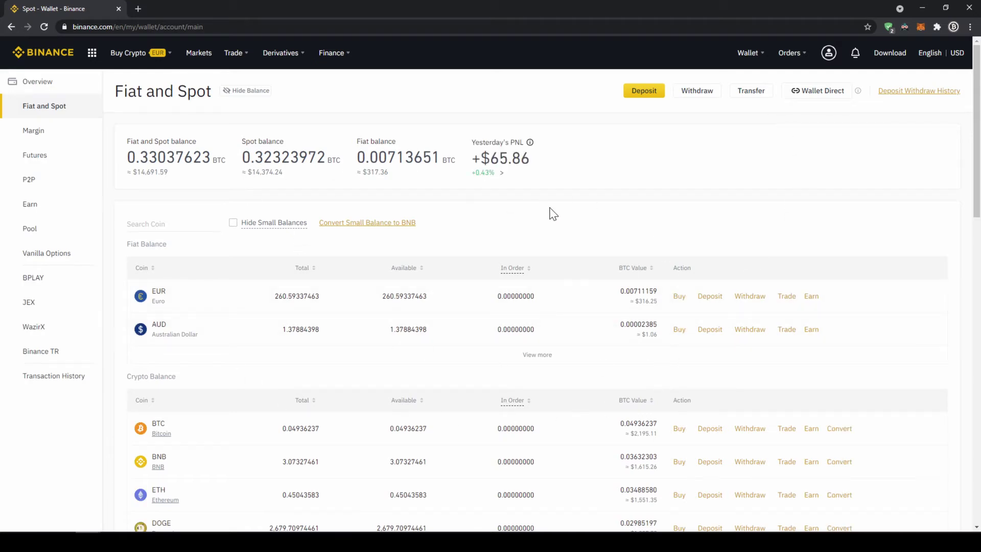
pyautogui.click(644, 96)
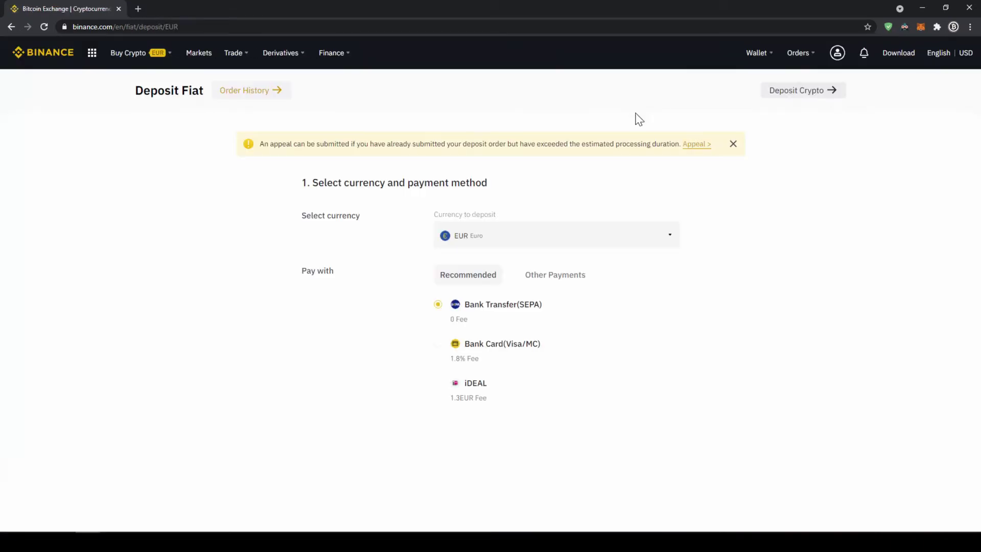
pyautogui.click(639, 234)
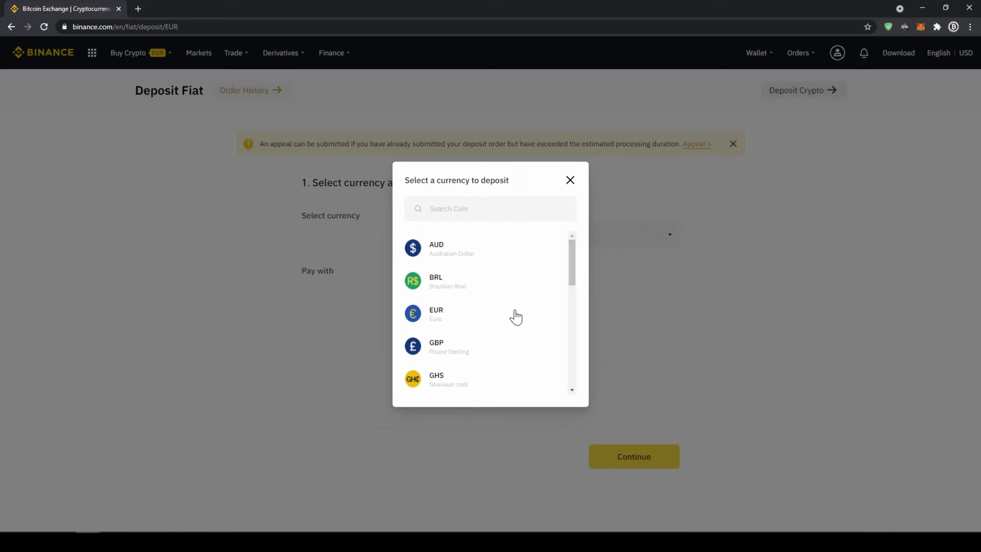
pyautogui.moveTo(572, 278)
pyautogui.mouseDown()
pyautogui.moveTo(570, 345)
pyautogui.moveTo(569, 259)
pyautogui.mouseUp()
pyautogui.click(498, 316)
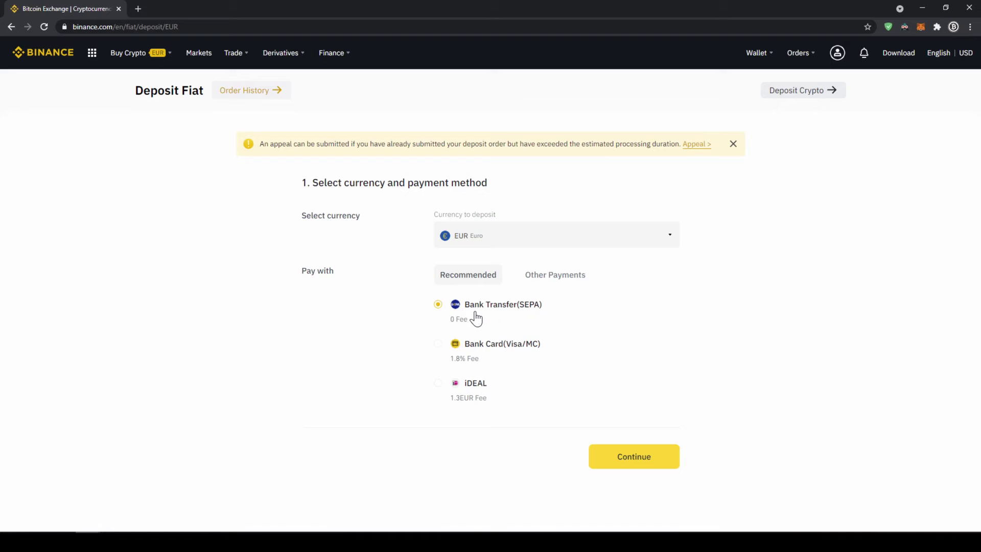
pyautogui.click(624, 456)
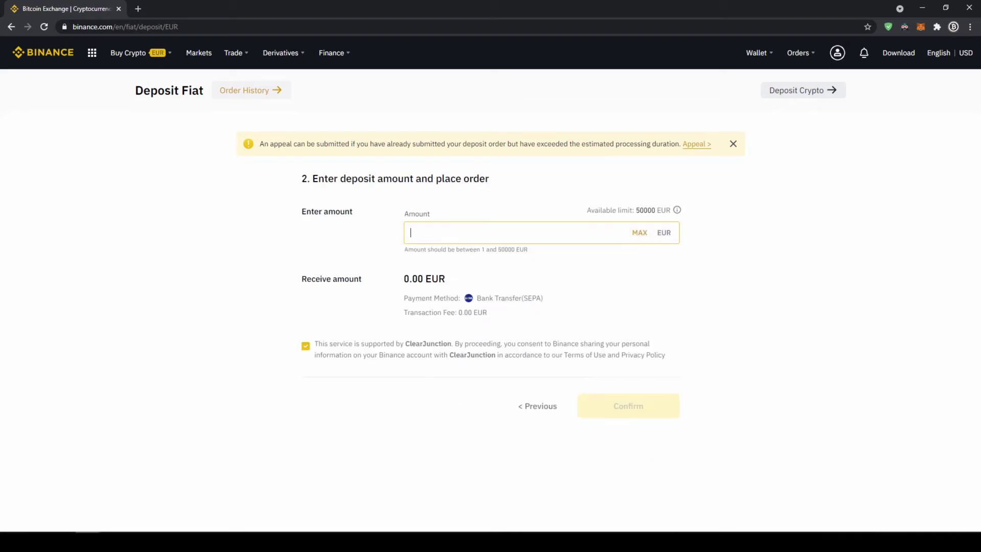
# Enter a deposit amount of 200 EUR, confirm the order and acknowledge the important notes
pyautogui.write('200')
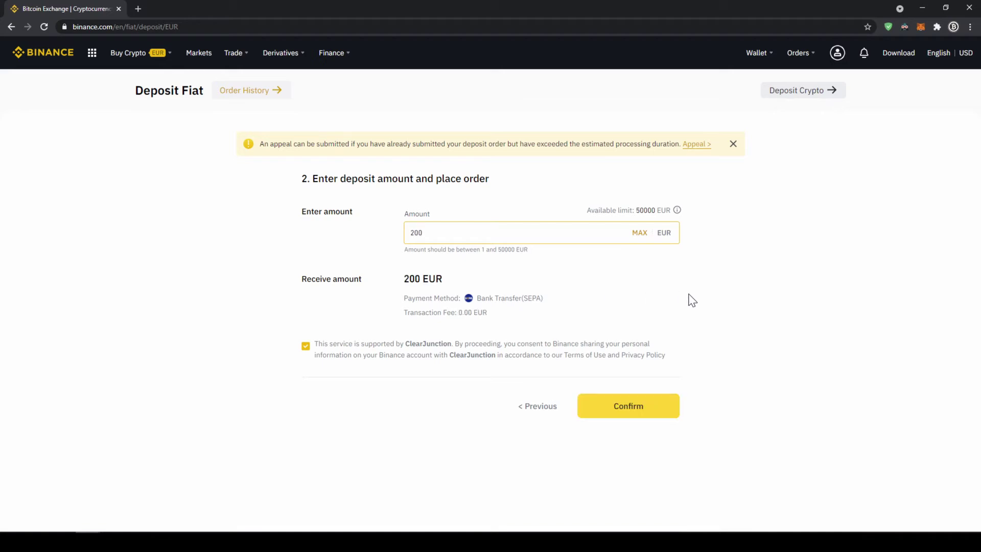
pyautogui.click(648, 413)
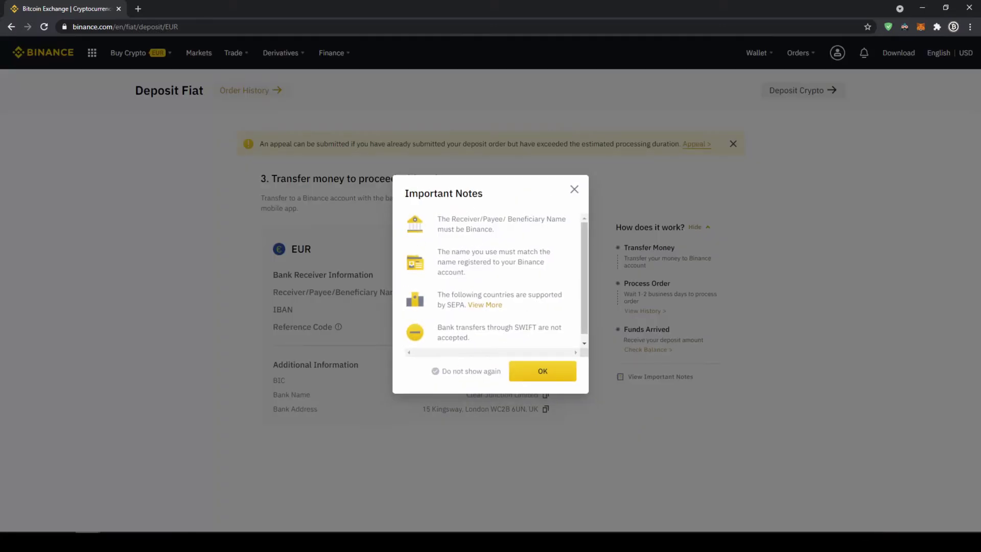
pyautogui.moveTo(460, 229); pyautogui.dragTo(494, 229)
pyautogui.click(486, 243)
pyautogui.click(541, 371)
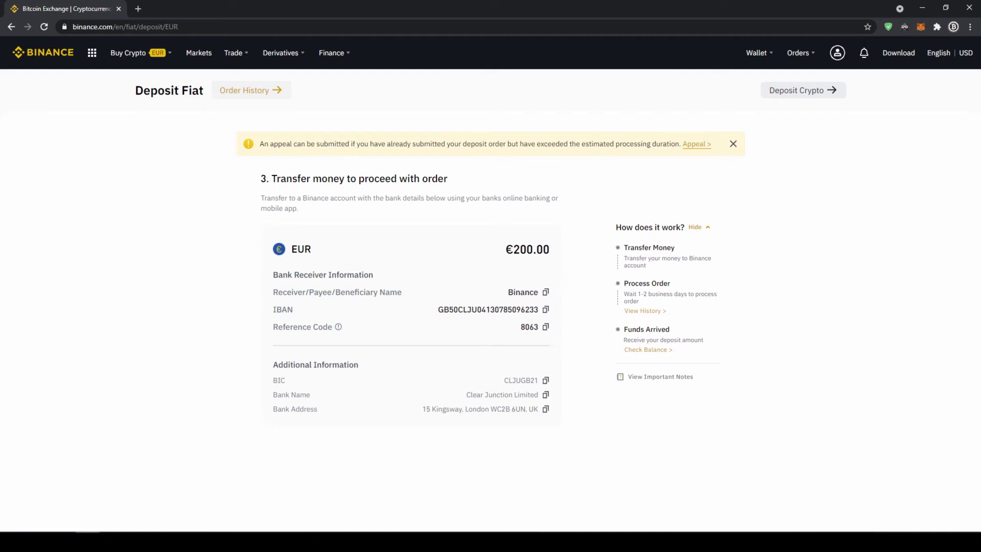
# Review the beneficiary name, IBAN and reference code needed for the bank transfer
pyautogui.moveTo(508, 292); pyautogui.dragTo(471, 310)
pyautogui.click(457, 286)
pyautogui.click(466, 326)
pyautogui.moveTo(539, 327); pyautogui.dragTo(530, 327)
pyautogui.click(522, 331)
pyautogui.doubleClick(522, 329)
pyautogui.click(482, 331)
# From the Fiat and Spot wallet, start a crypto purchase paid from the cash balance and choose USDT as the coin
pyautogui.moveTo(761, 55)
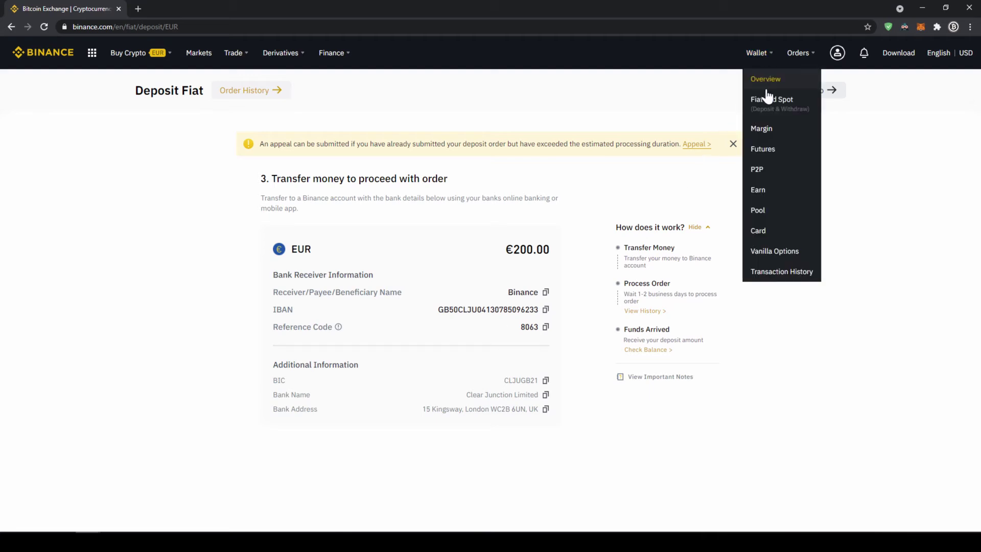
pyautogui.click(767, 102)
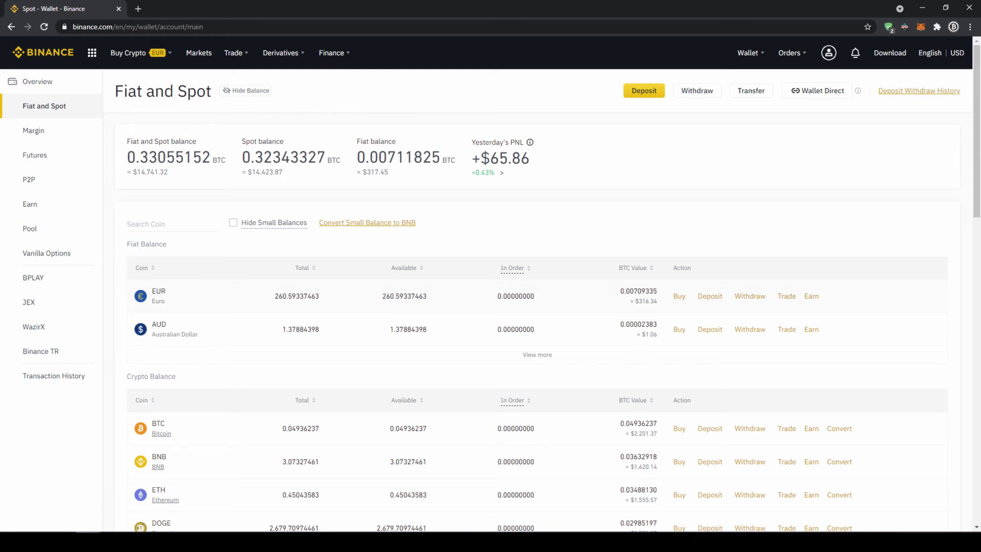
pyautogui.moveTo(149, 62)
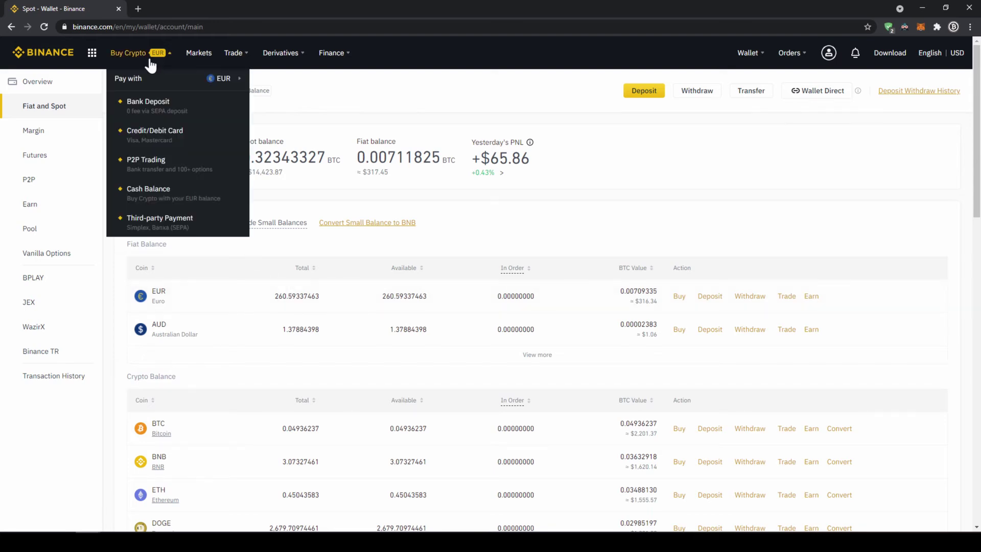
pyautogui.click(123, 196)
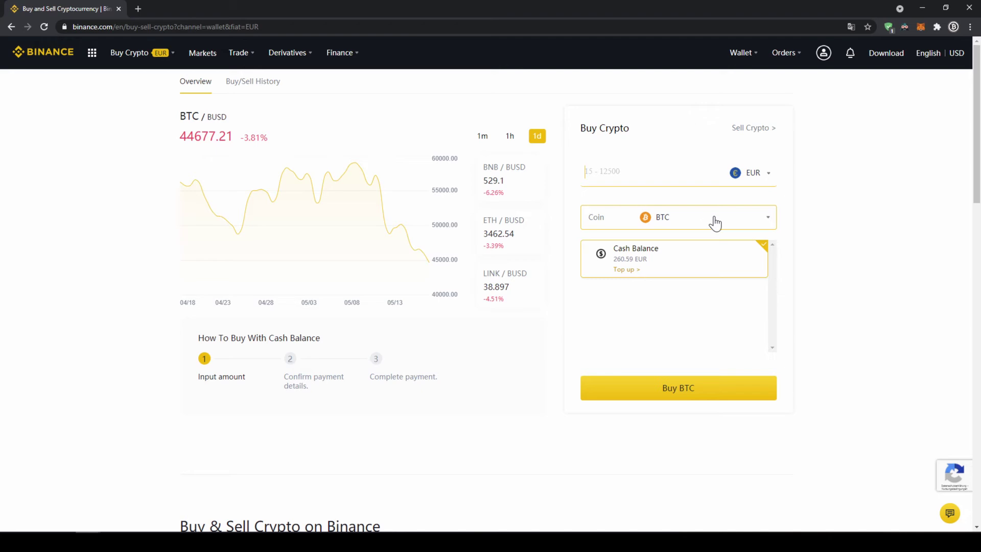
pyautogui.click(745, 224)
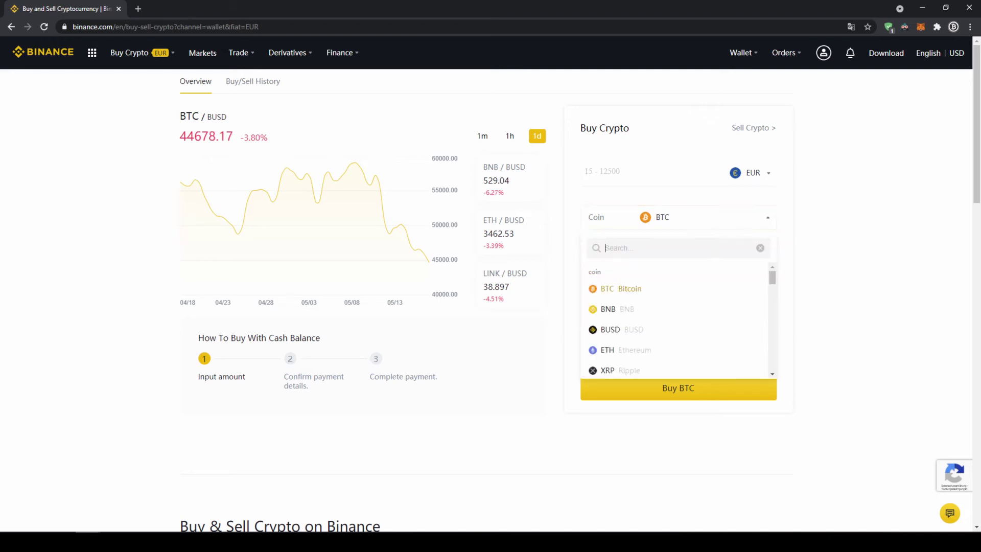
pyautogui.write('usdt')
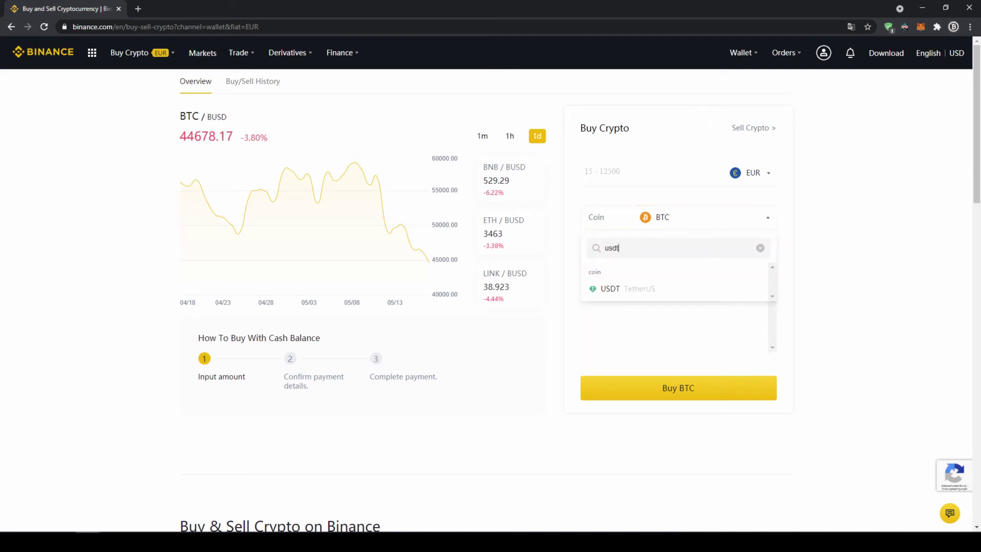
pyautogui.click(687, 296)
# Keep EUR as the paying currency, enter 200 as the amount and proceed to the USDT order confirmation to check the amount received
pyautogui.click(759, 174)
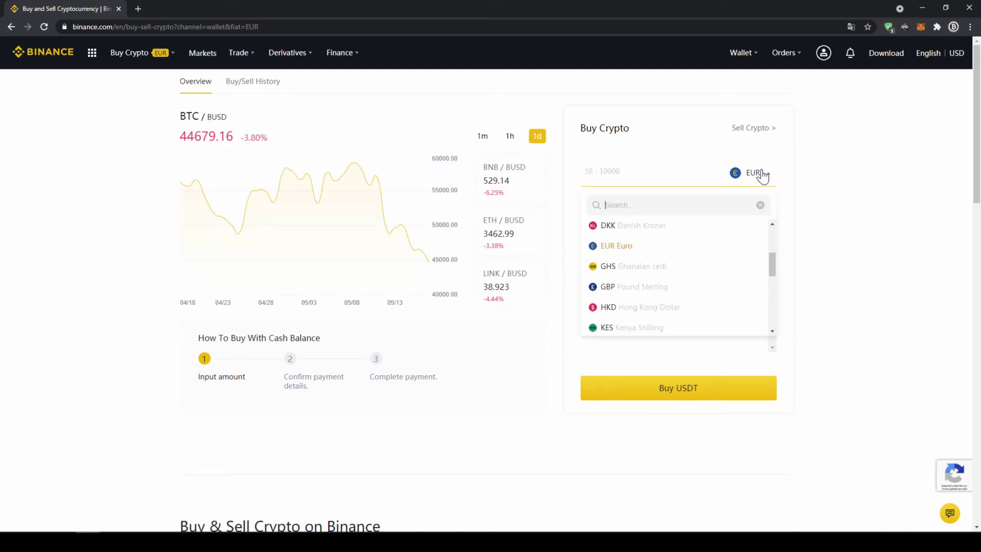
pyautogui.moveTo(772, 265); pyautogui.dragTo(772, 240)
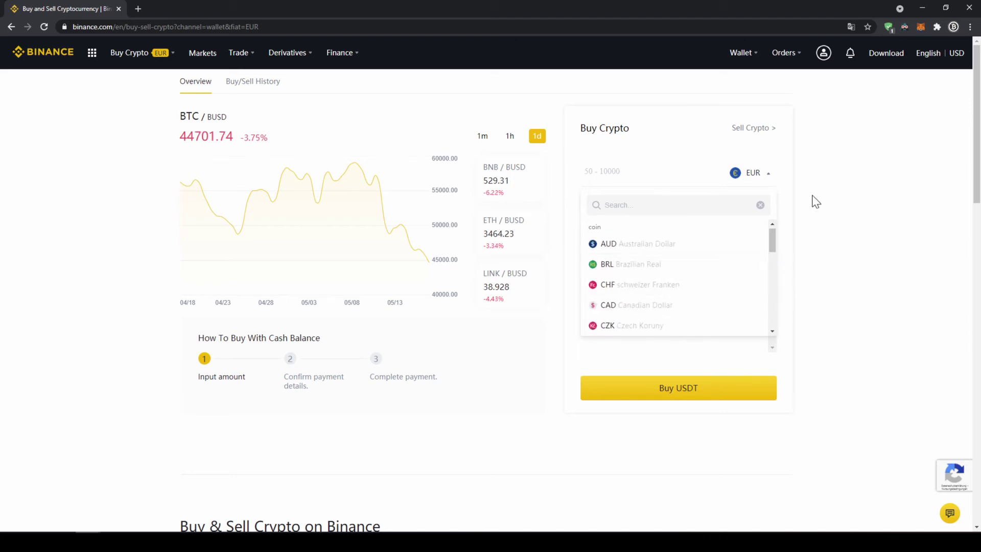
pyautogui.click(827, 187)
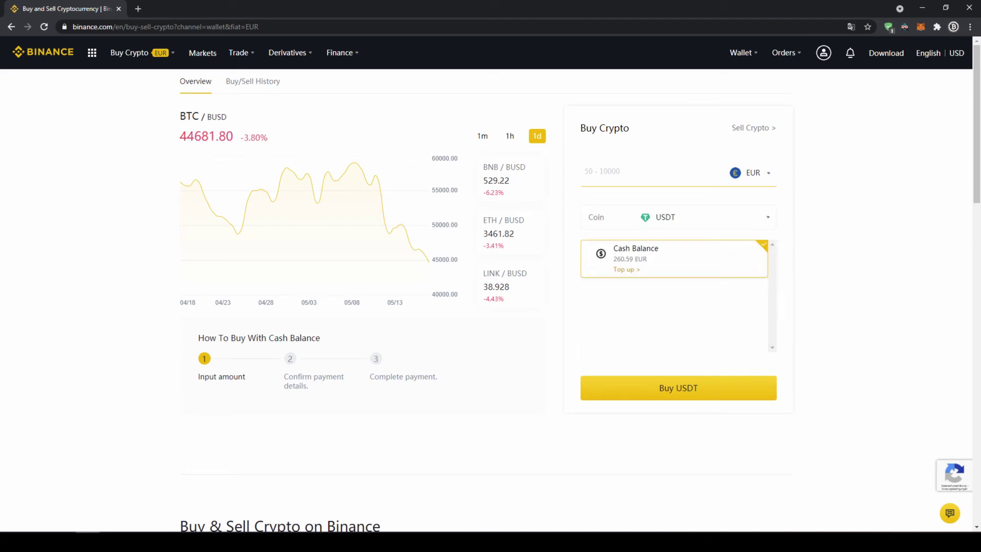
pyautogui.write('200')
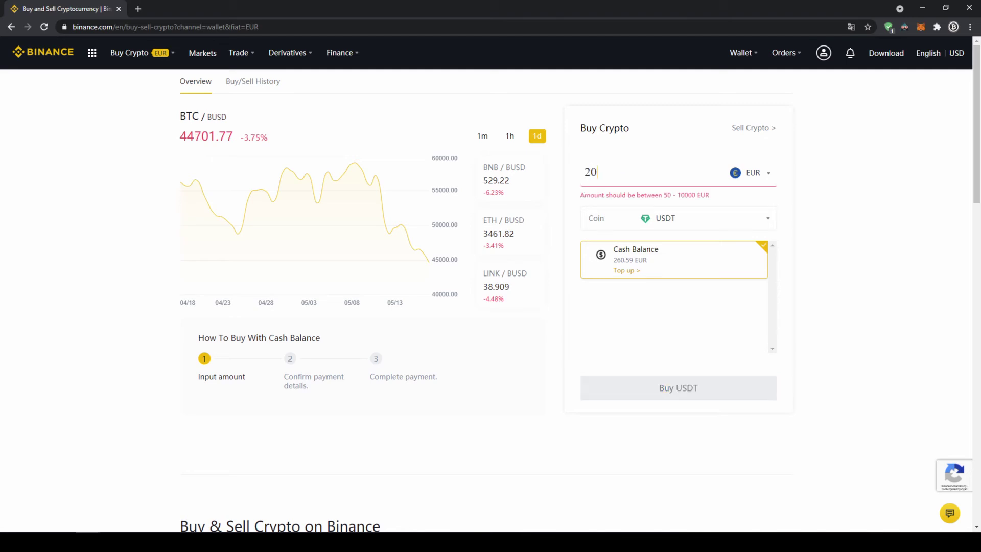
pyautogui.click(806, 174)
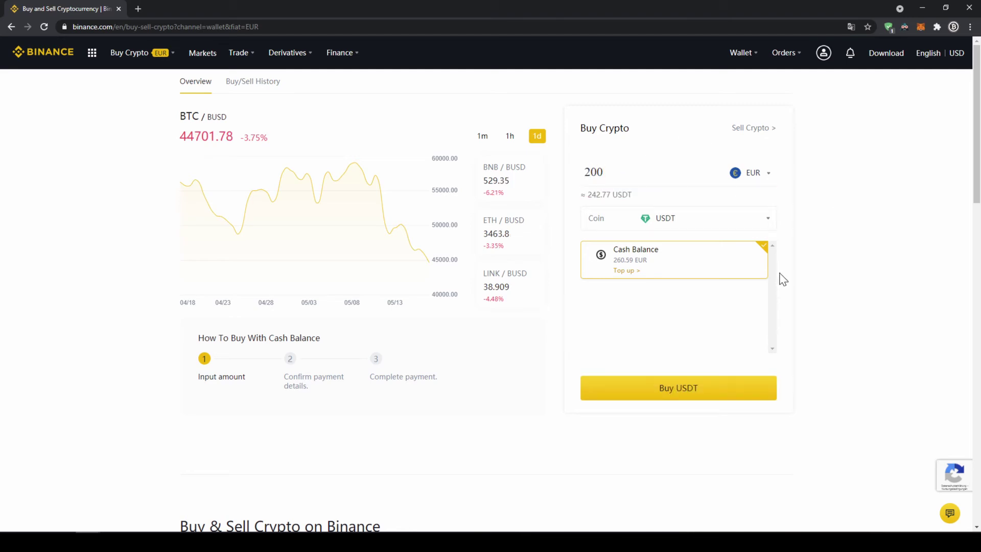
pyautogui.click(711, 395)
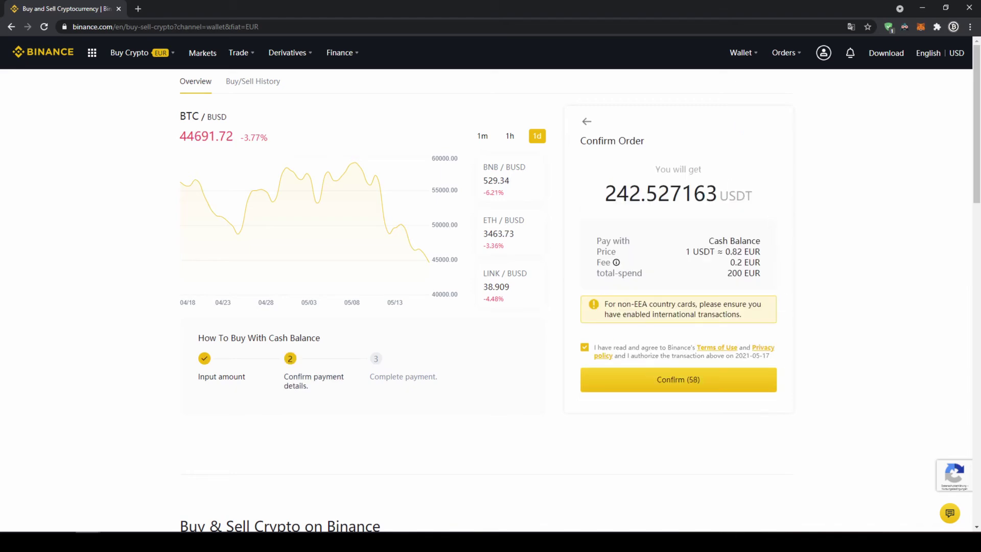
pyautogui.moveTo(605, 193); pyautogui.dragTo(647, 193)
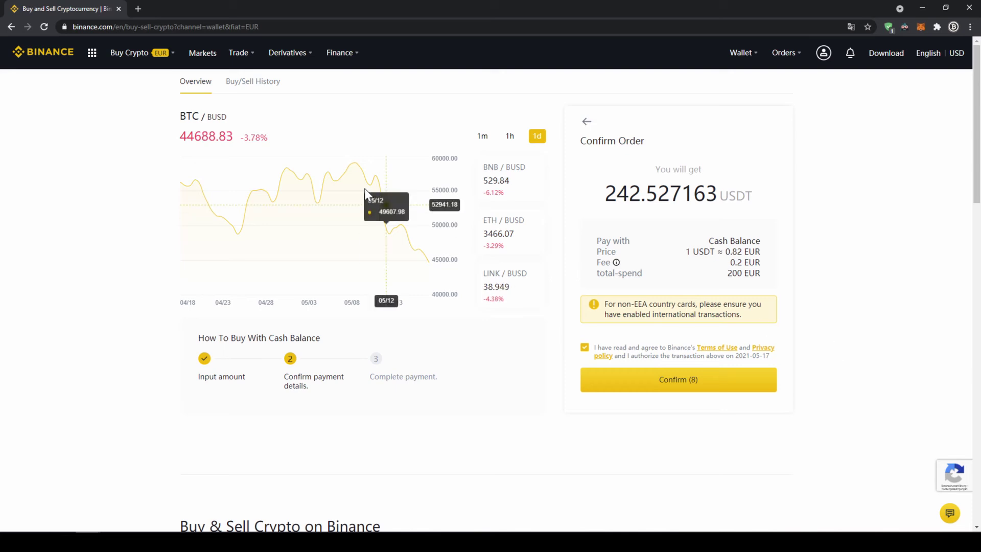
# Set up a credit/debit card purchase of USDT for 200 EUR and proceed with the order
pyautogui.moveTo(134, 60)
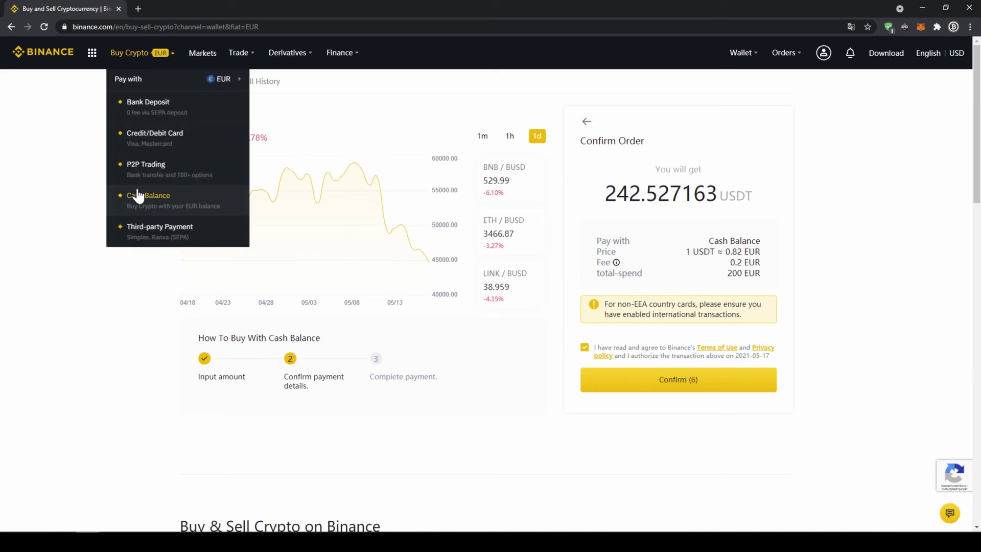
pyautogui.click(152, 135)
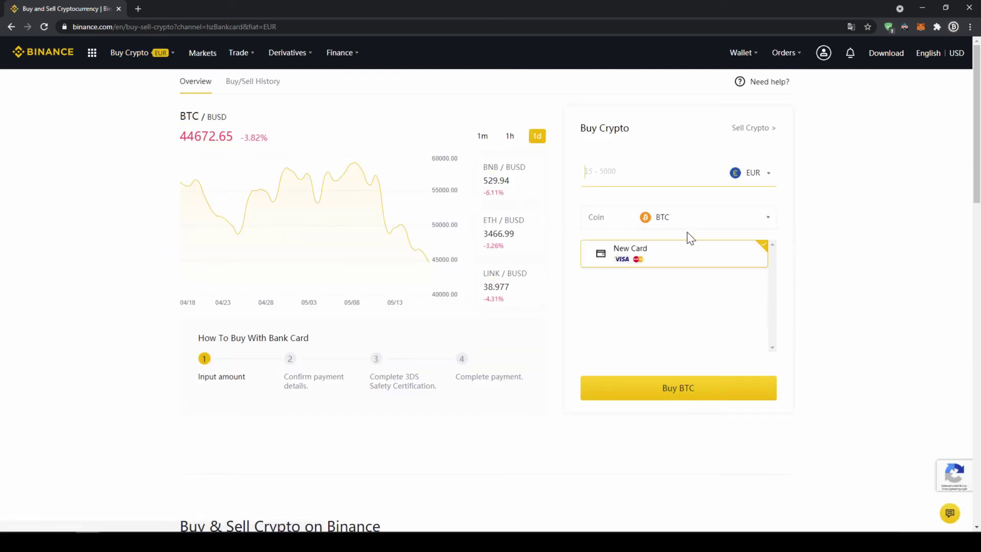
pyautogui.click(740, 224)
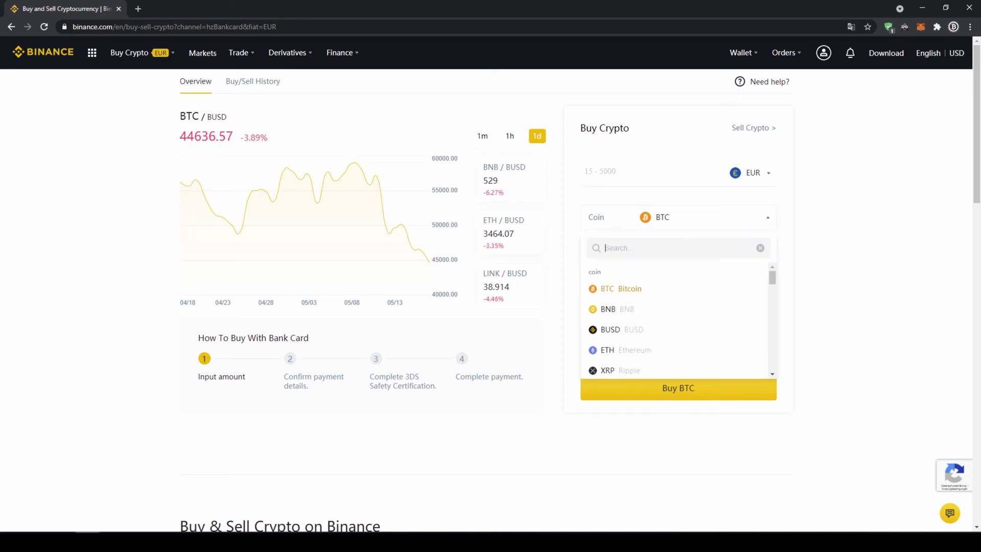
pyautogui.write('usdt')
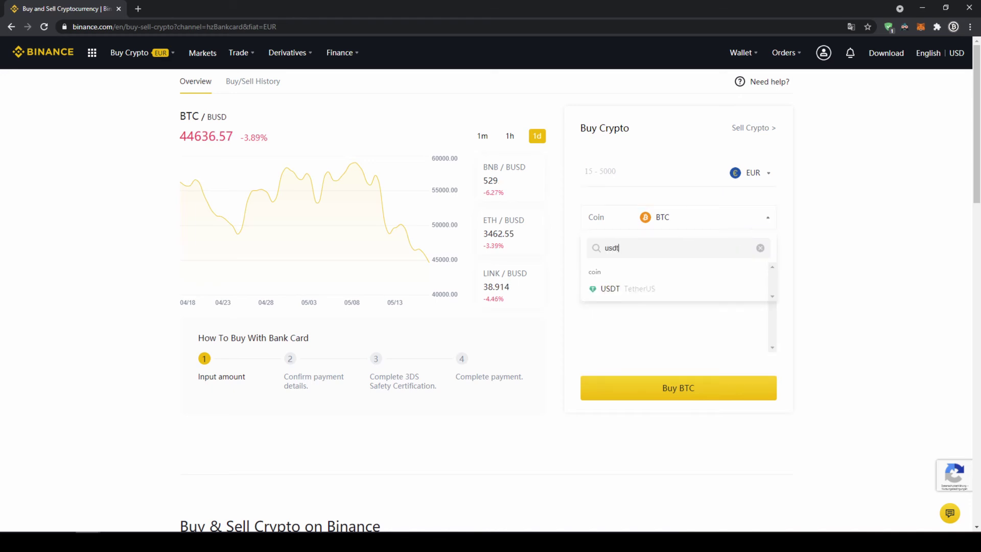
pyautogui.click(745, 294)
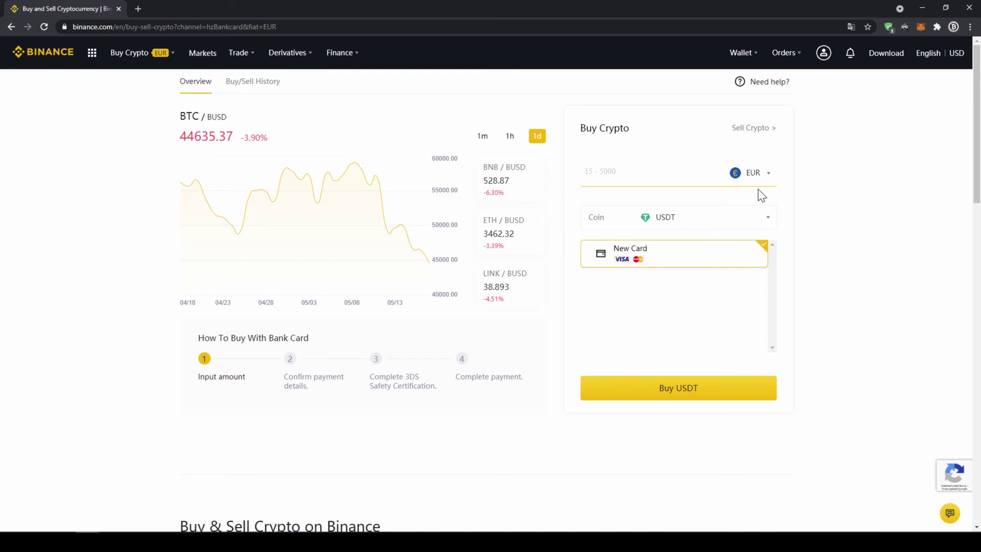
pyautogui.write('200')
pyautogui.click(820, 226)
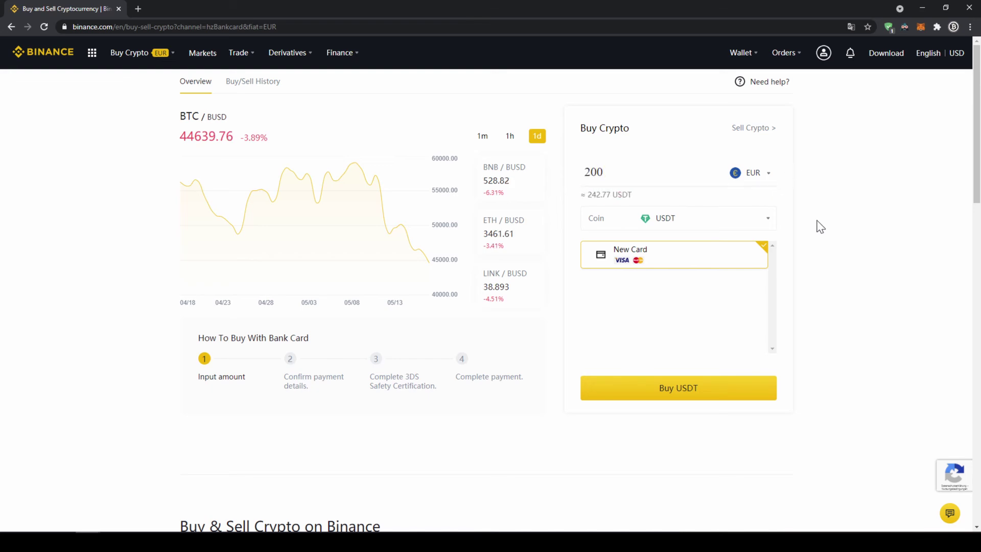
pyautogui.click(712, 389)
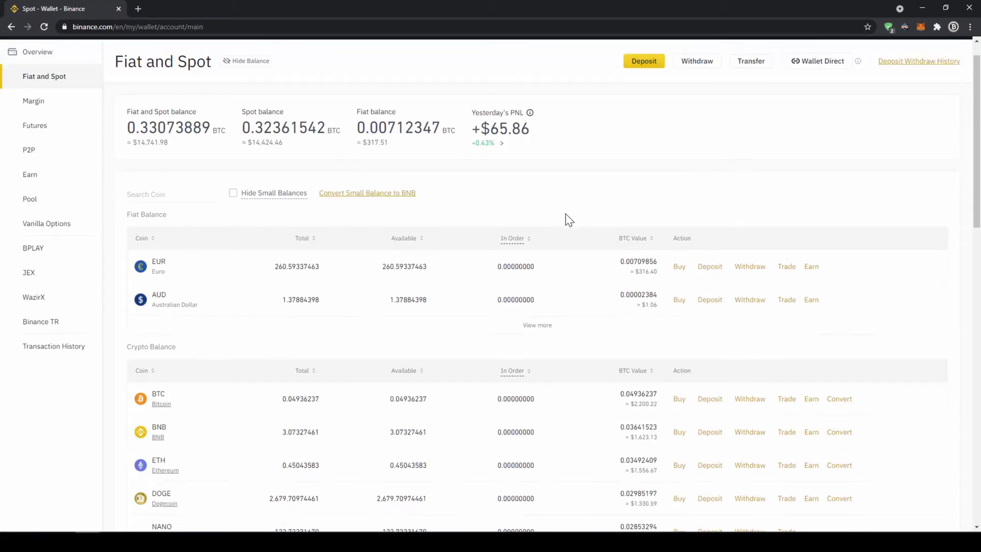
# Check the USDT holding among the crypto balances of the Fiat and Spot wallet
pyautogui.scroll(-5, 541, 230)
pyautogui.scroll(-1, 480, 260)
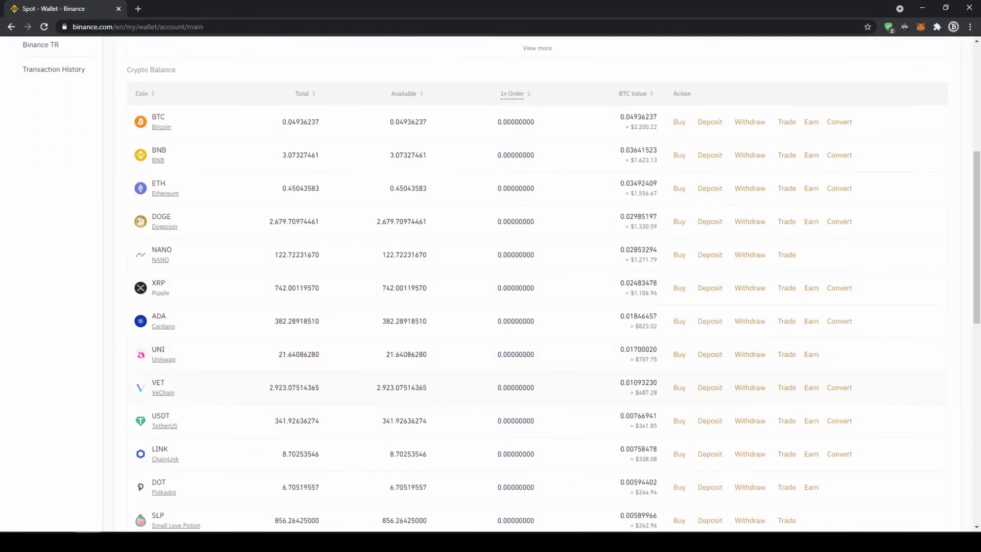
pyautogui.moveTo(268, 423); pyautogui.dragTo(328, 430)
pyautogui.click(347, 428)
pyautogui.scroll(6, 350, 428)
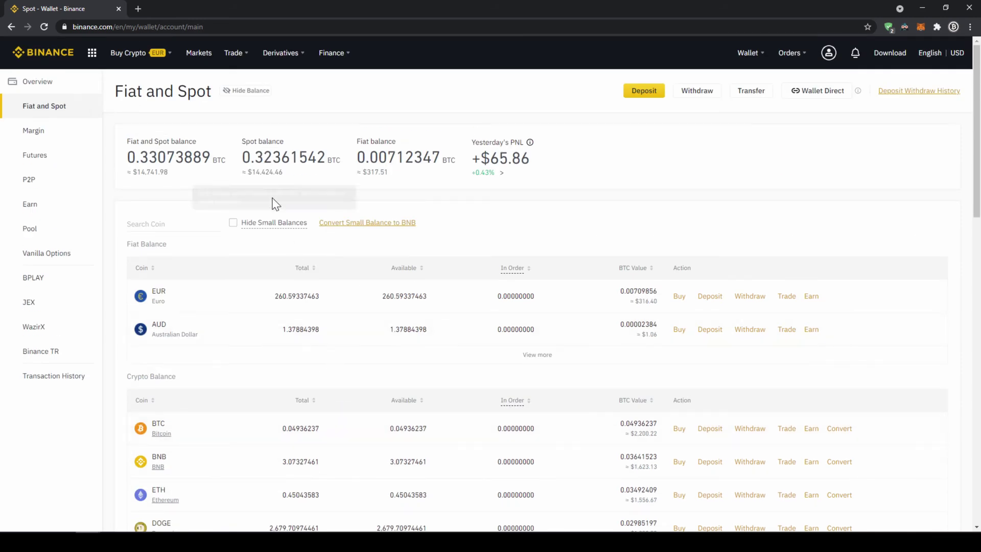
# Search the fiat group of the spot markets for ksmusdt and open the KSM/USDT trading pair
pyautogui.click(202, 55)
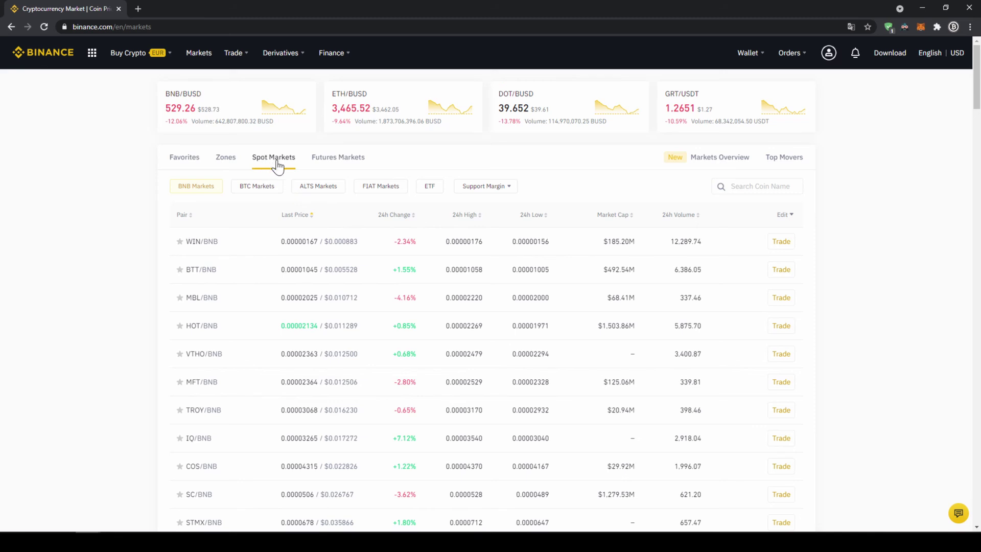
pyautogui.click(386, 189)
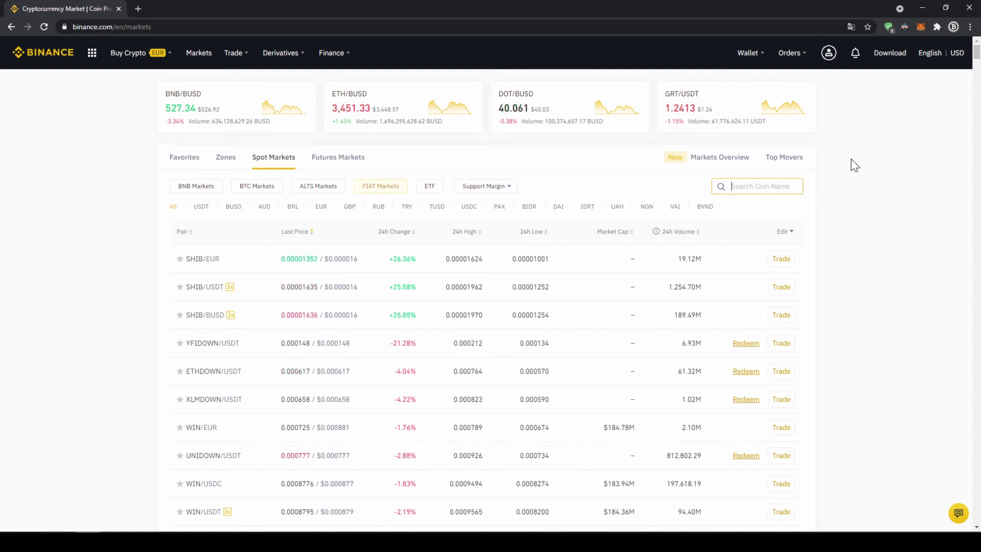
pyautogui.write('ksmusdt')
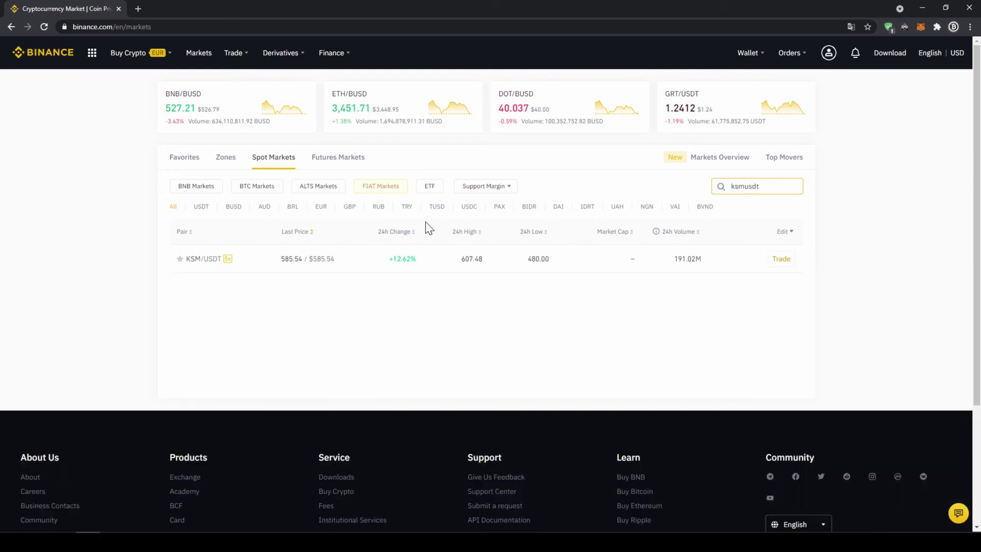
pyautogui.click(296, 261)
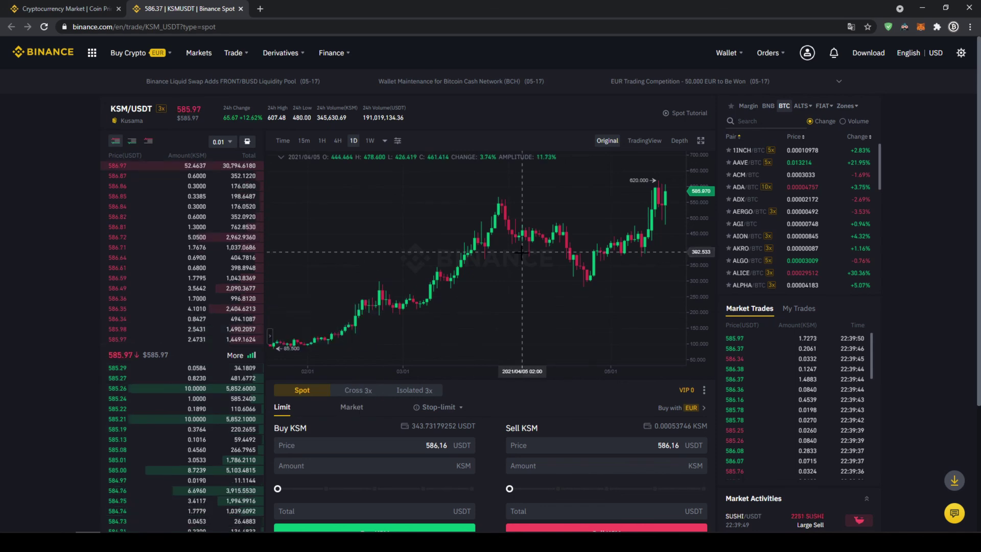
# Set up a spot market order to buy KSM with 100% of the available USDT balance
pyautogui.click(352, 409)
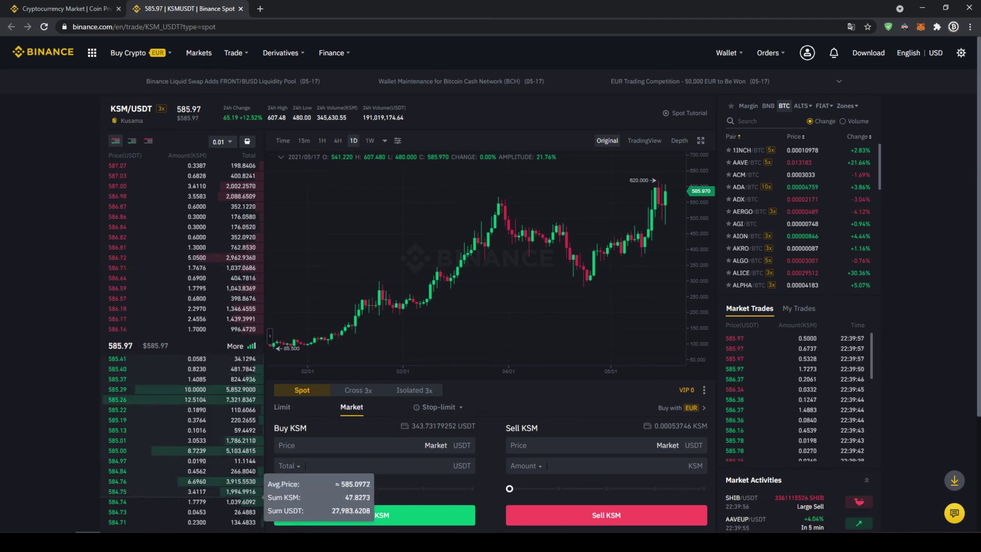
pyautogui.moveTo(277, 488); pyautogui.dragTo(436, 465)
pyautogui.click(410, 466)
pyautogui.click(423, 466)
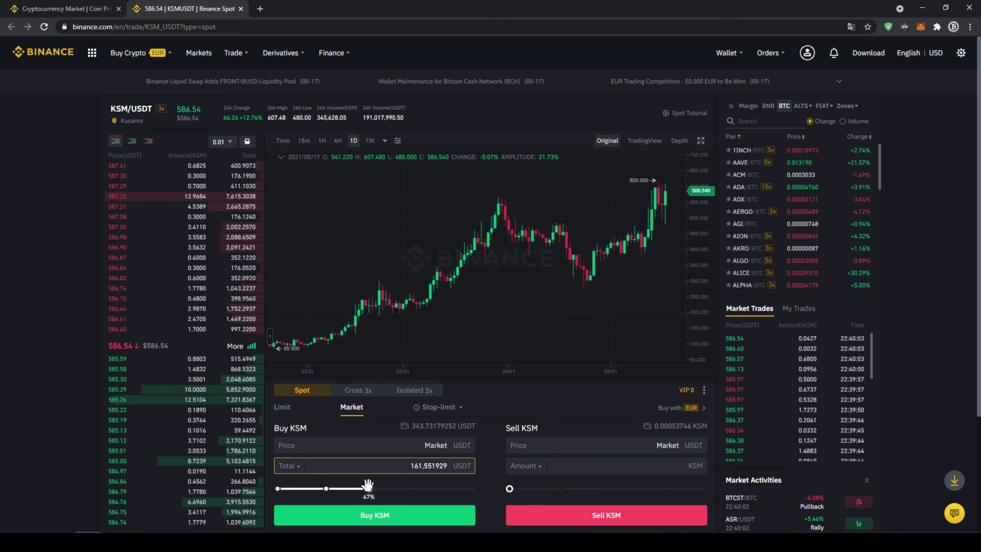
pyautogui.moveTo(368, 488); pyautogui.dragTo(471, 480)
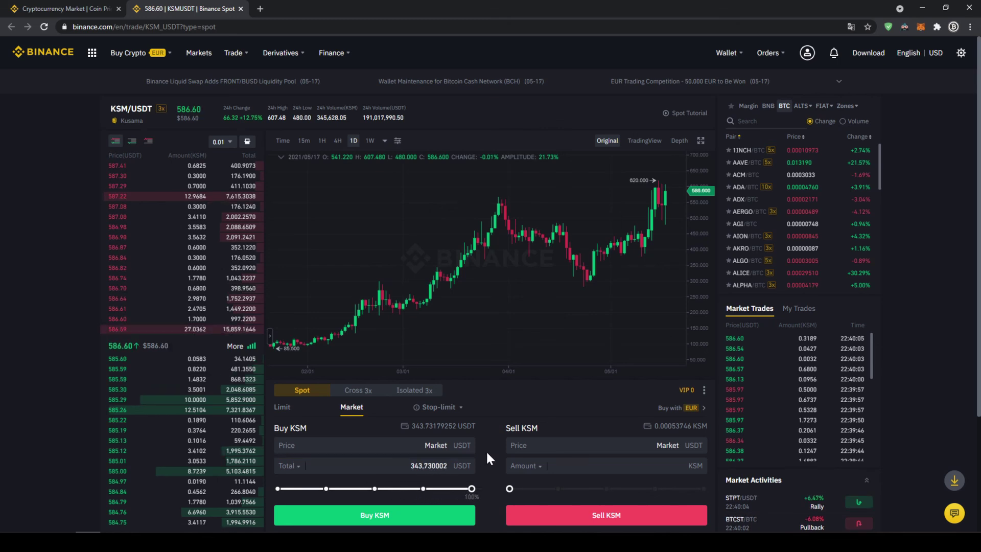